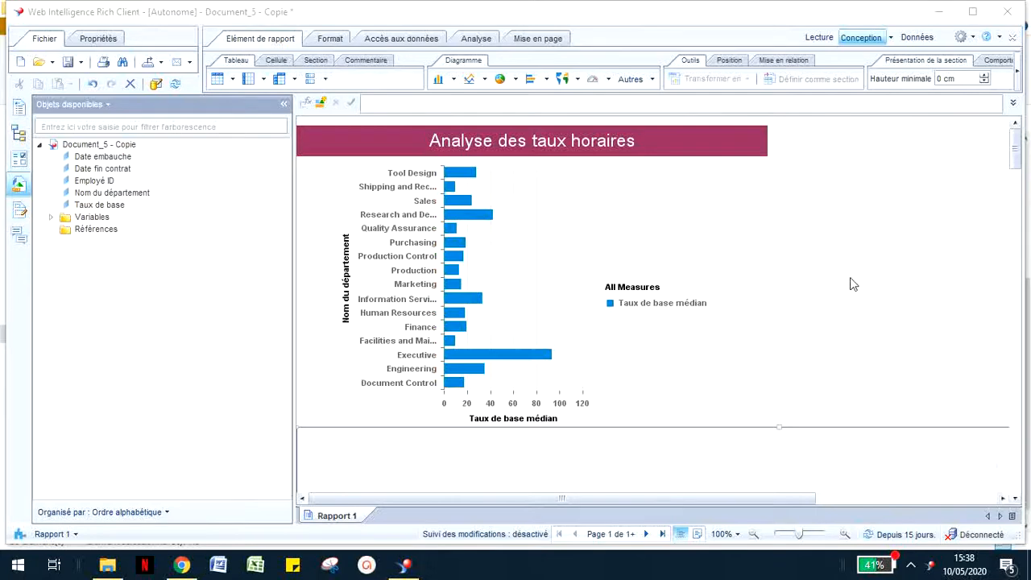
Step: Review the data assigned to the bar chart's axes and region colour without changing the assignment
click(667, 240)
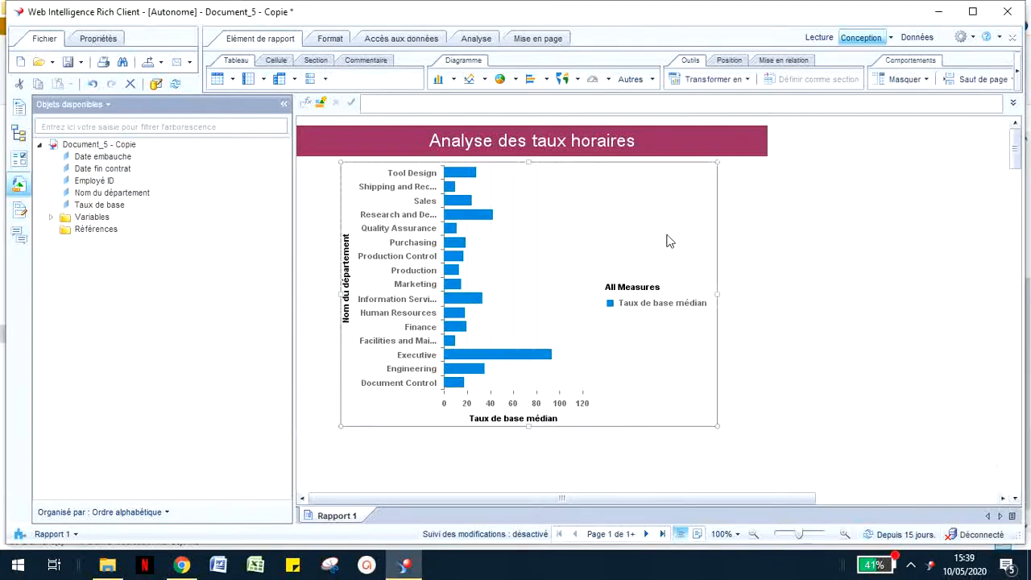
right_click(667, 240)
click(696, 378)
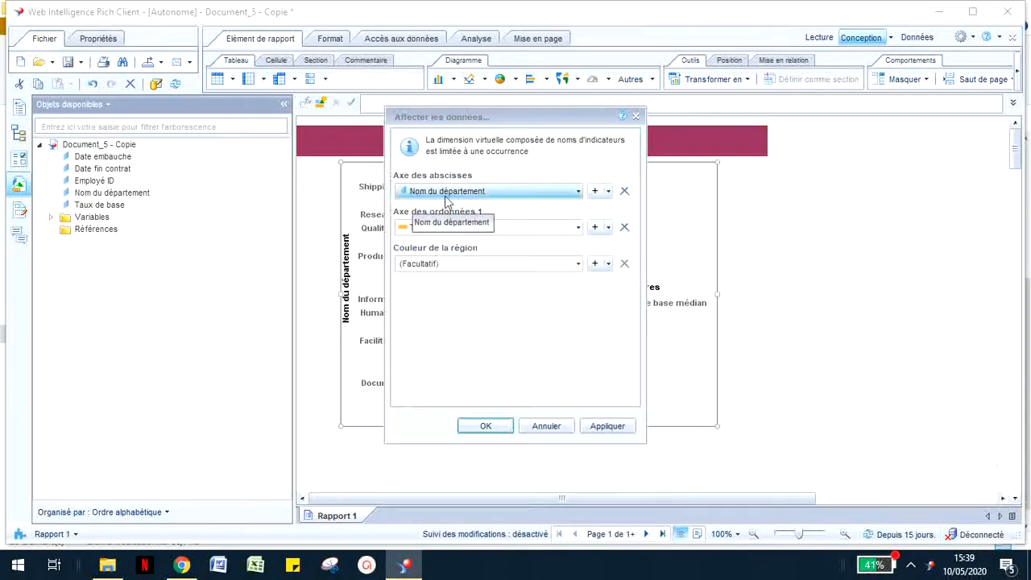
click(499, 433)
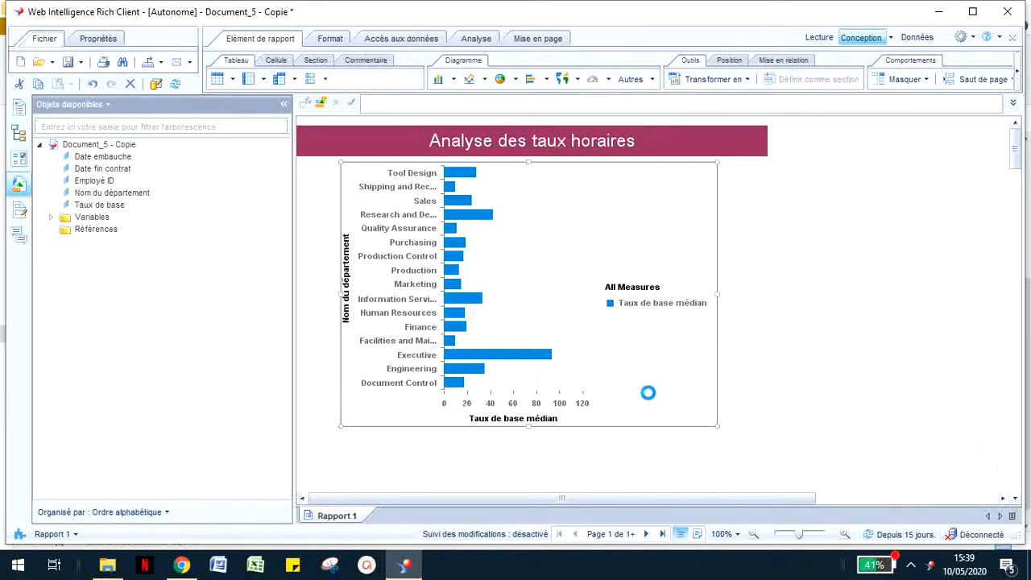
Step: In the bar chart's formatting settings, enable data labels and set the data position to A l'extérieur
right_click(627, 242)
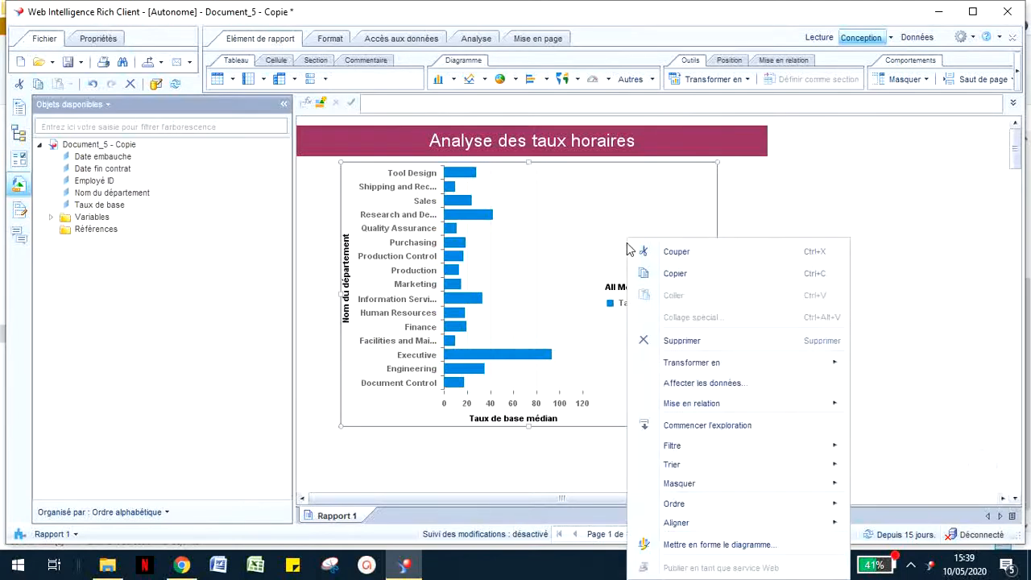
click(735, 549)
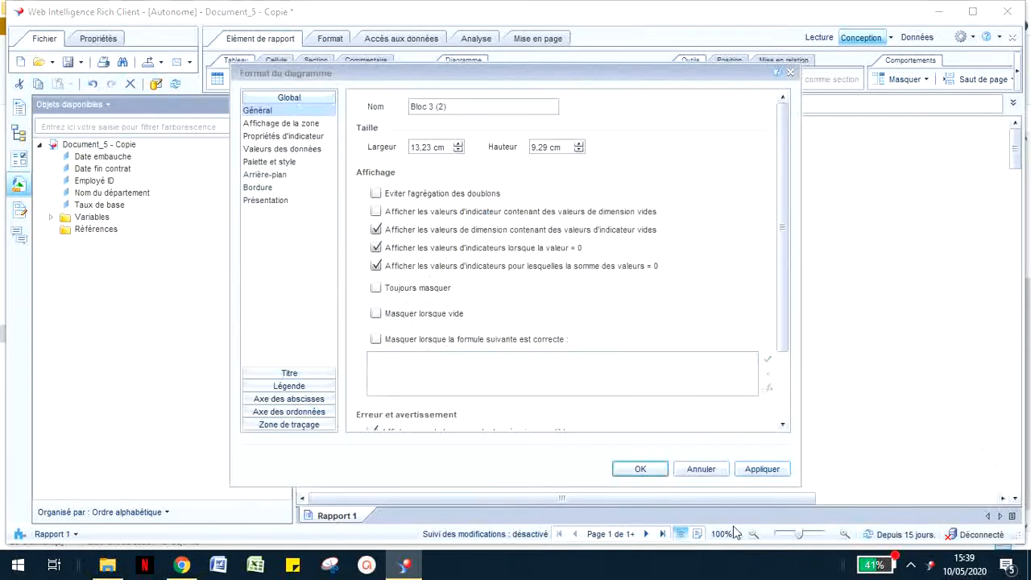
drag(543, 73, 838, 96)
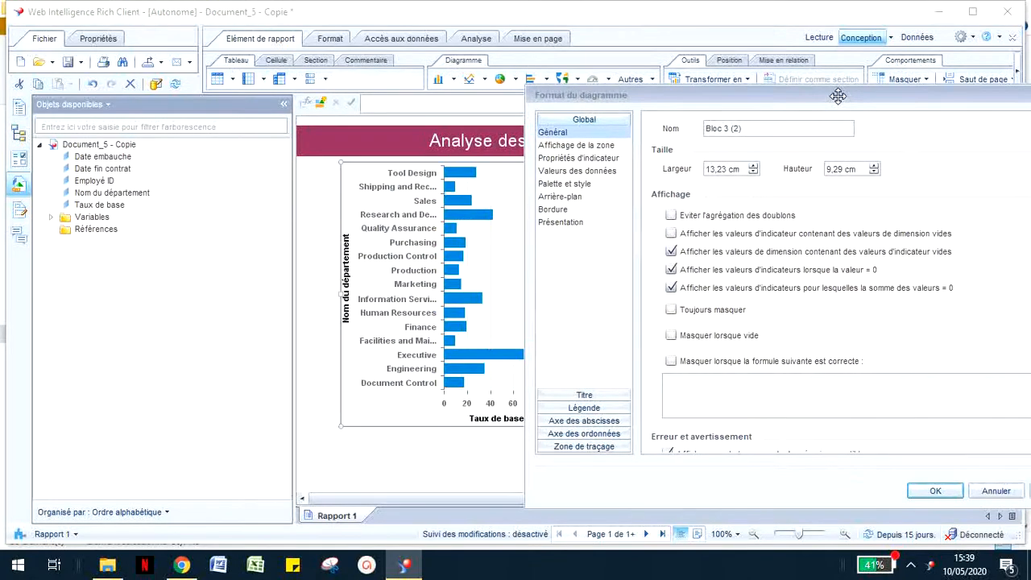
click(583, 159)
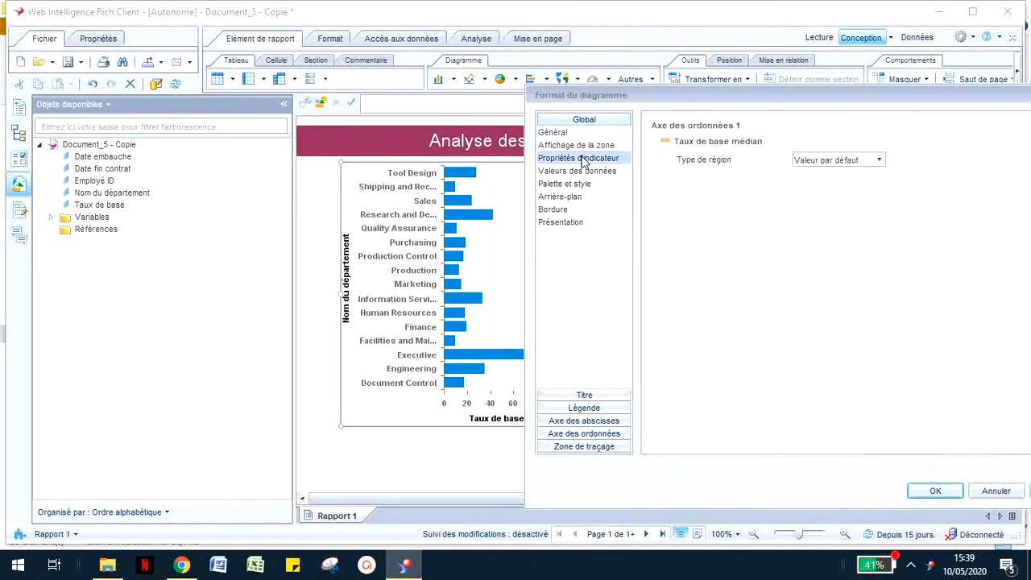
click(850, 163)
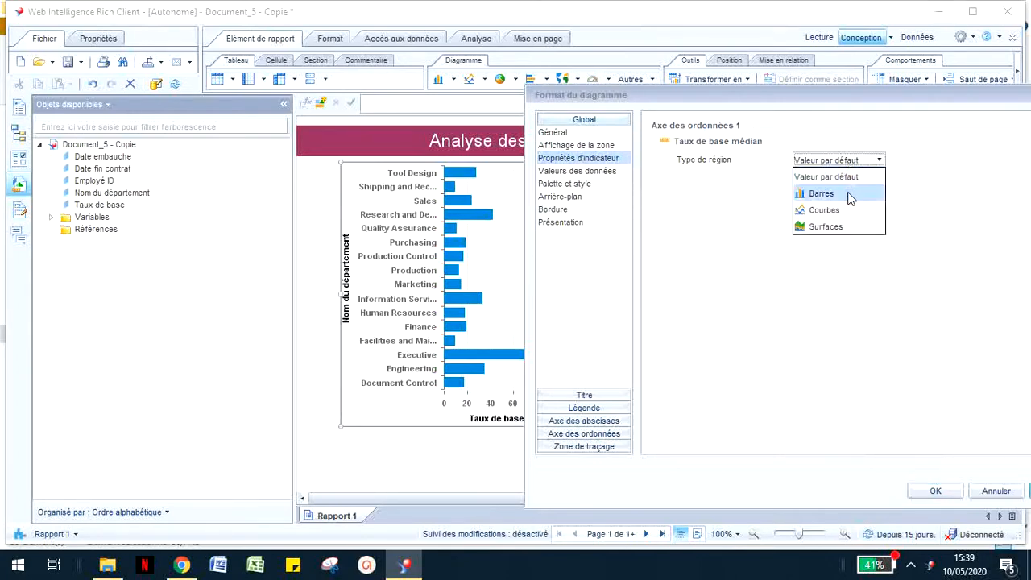
click(828, 150)
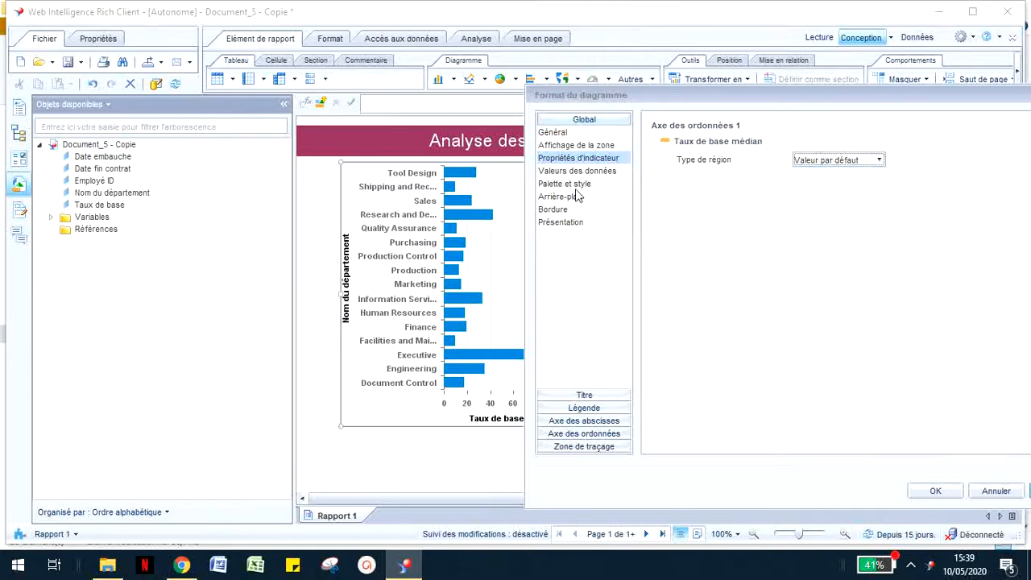
click(580, 172)
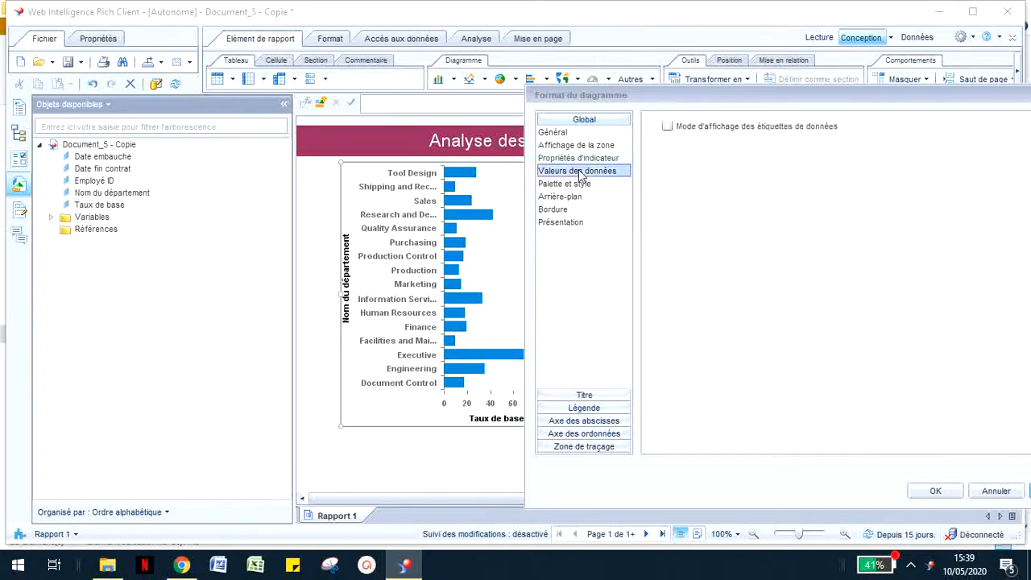
click(697, 129)
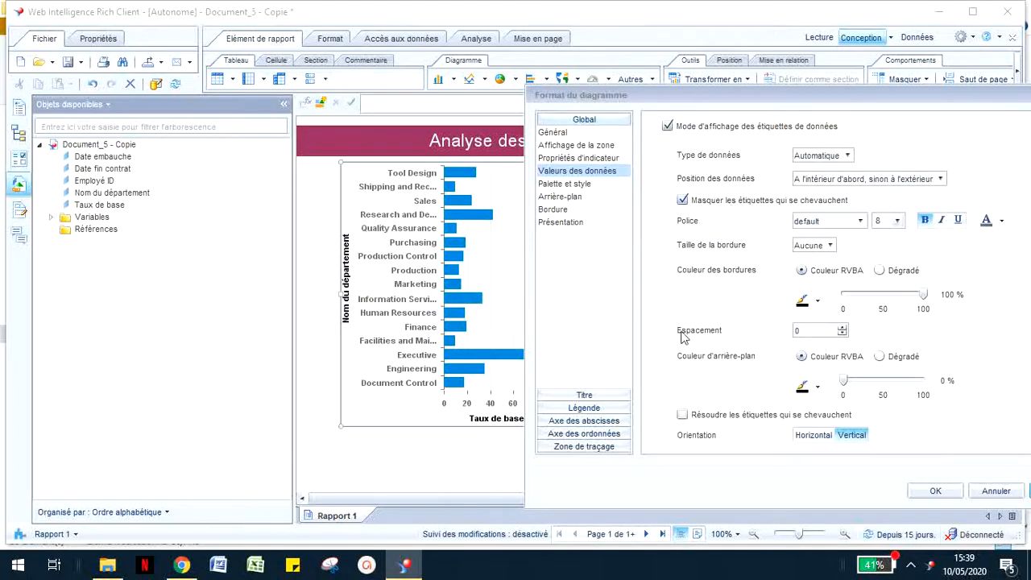
click(908, 182)
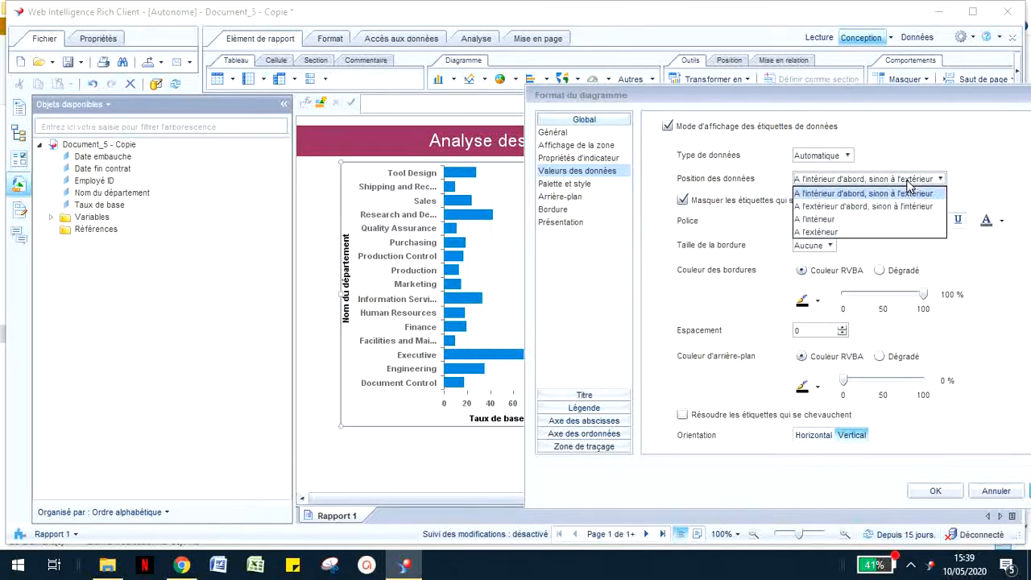
click(876, 230)
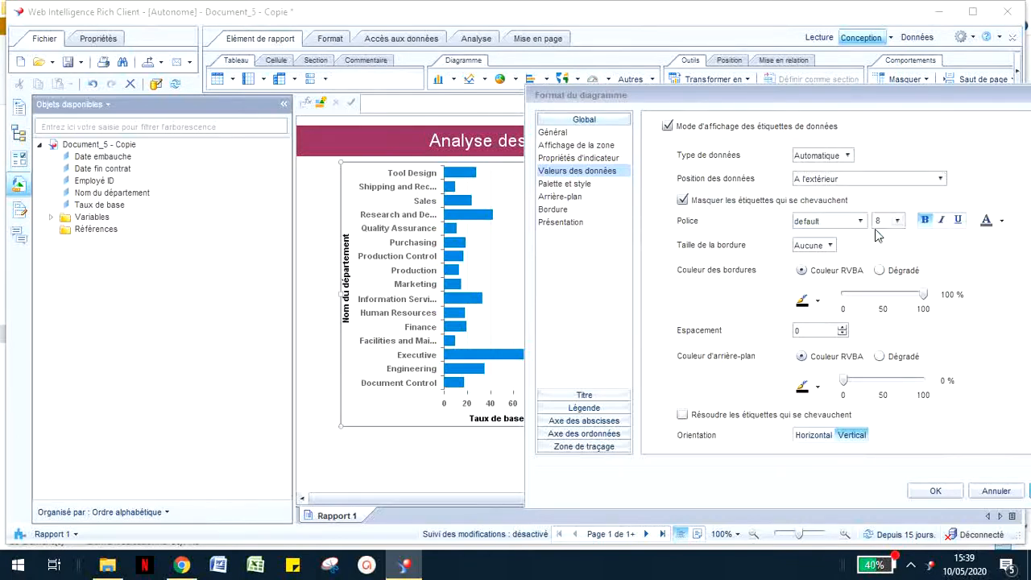
click(578, 188)
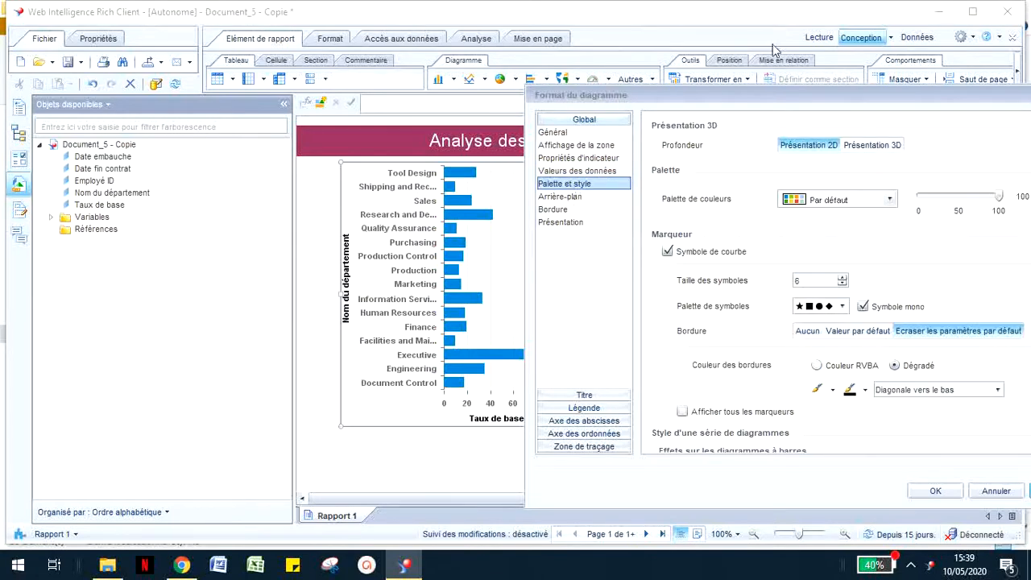
drag(742, 95, 772, 71)
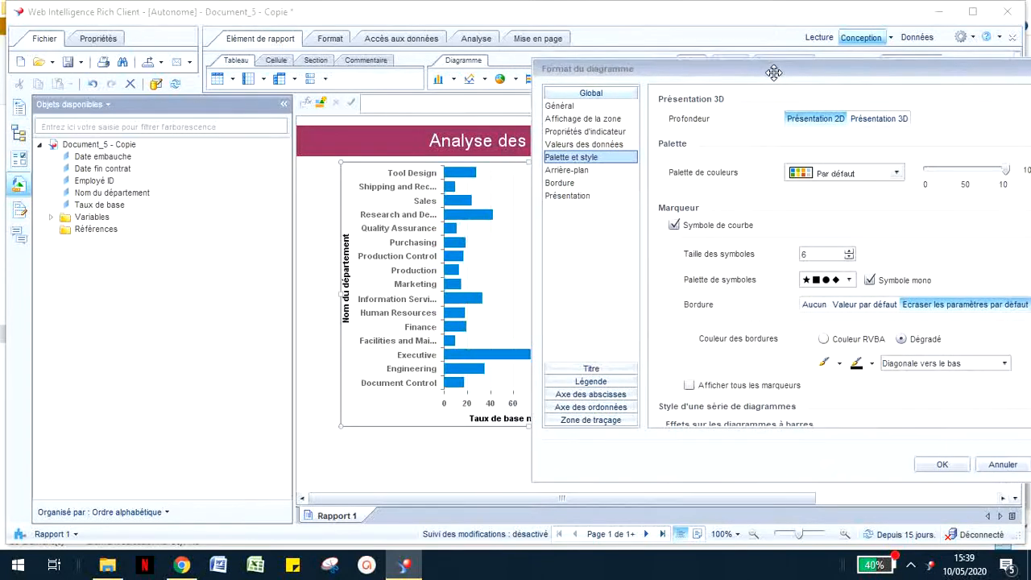
click(570, 201)
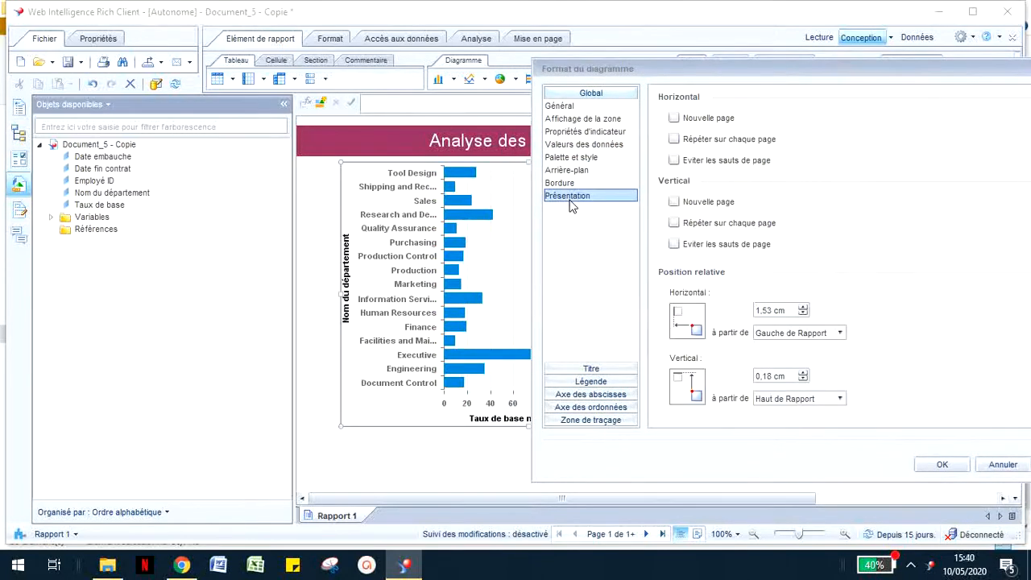
Step: Make the chart title visible and set its label to "Taux horaire selon le département"
click(572, 121)
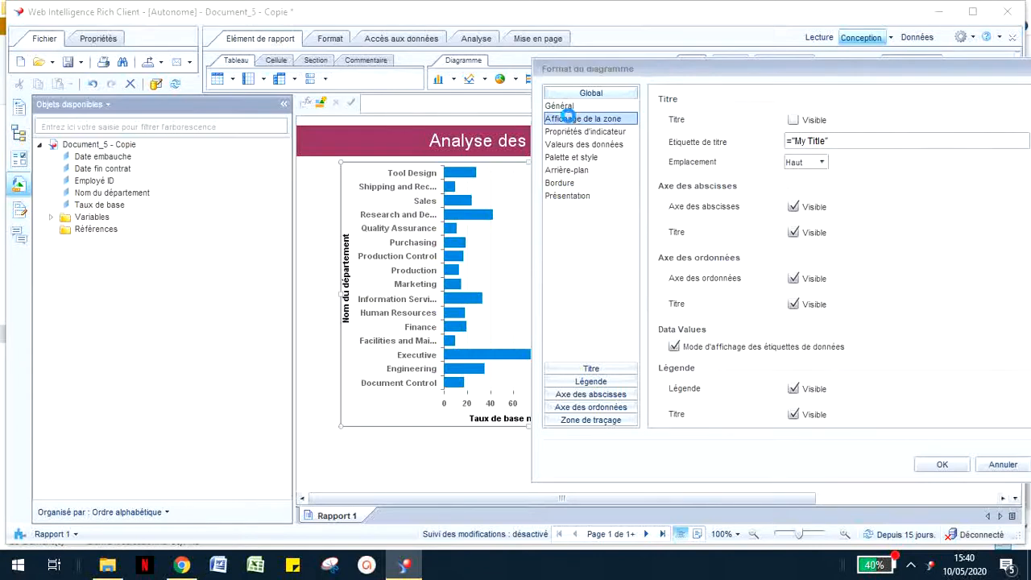
click(806, 121)
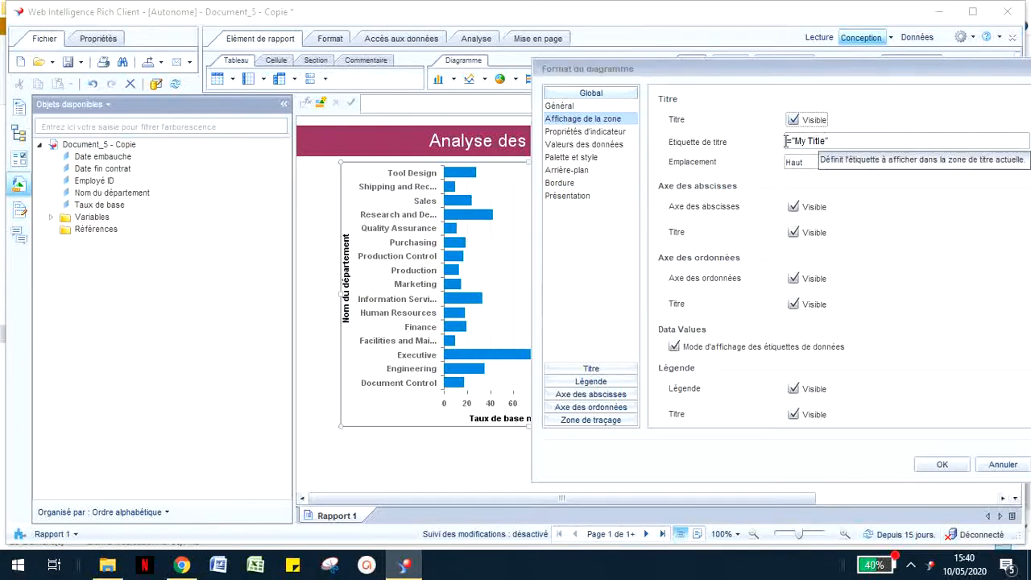
click(814, 142)
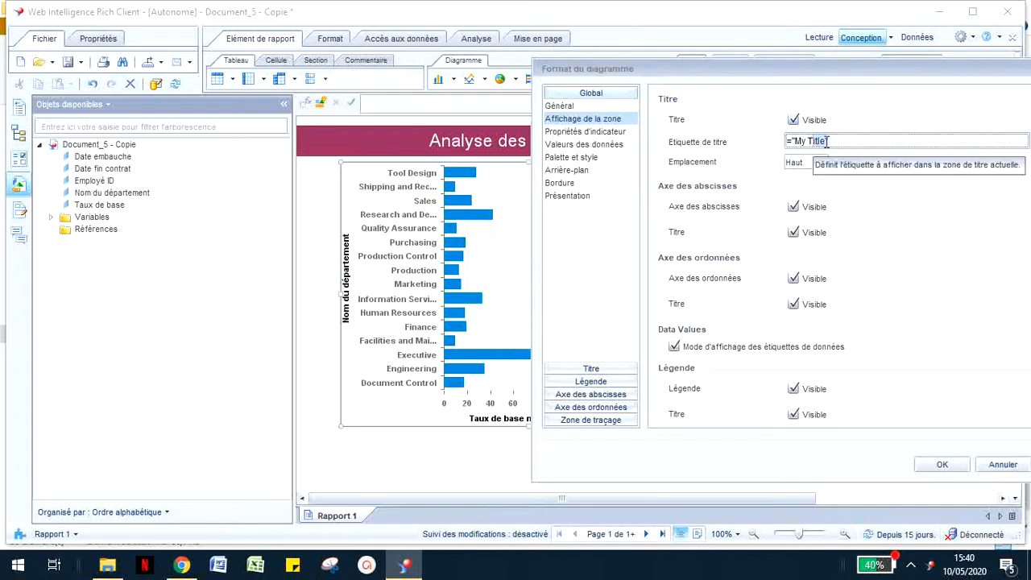
key(BackSpace)
key(BackSpace)
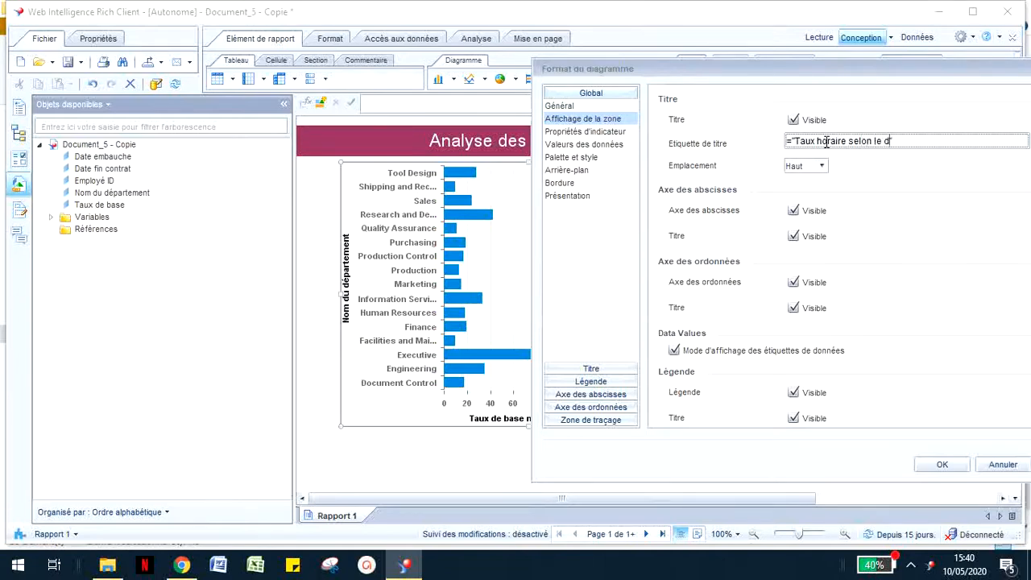
text(tement)
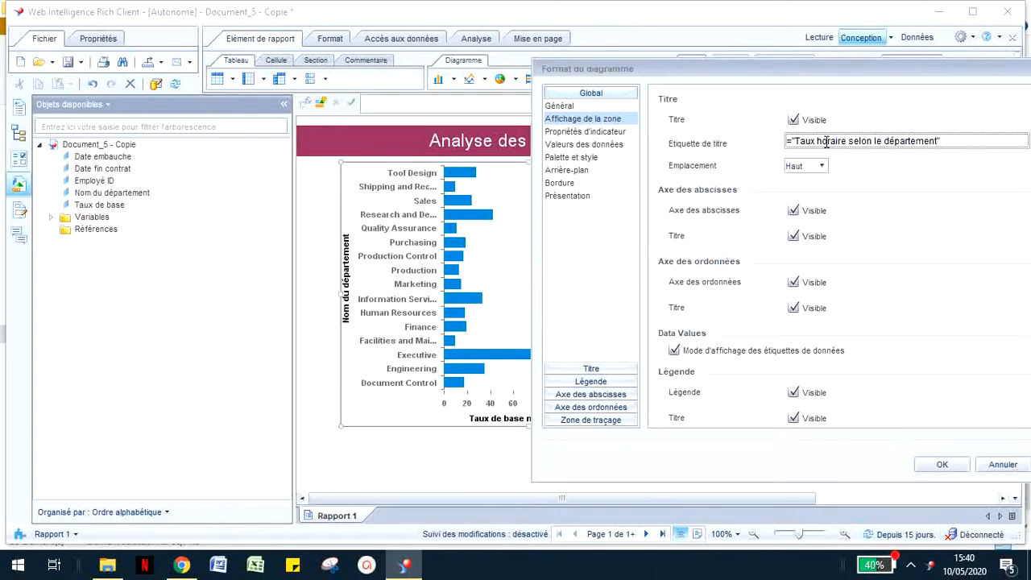
Step: Hide the chart's legend in its formatting settings
click(592, 382)
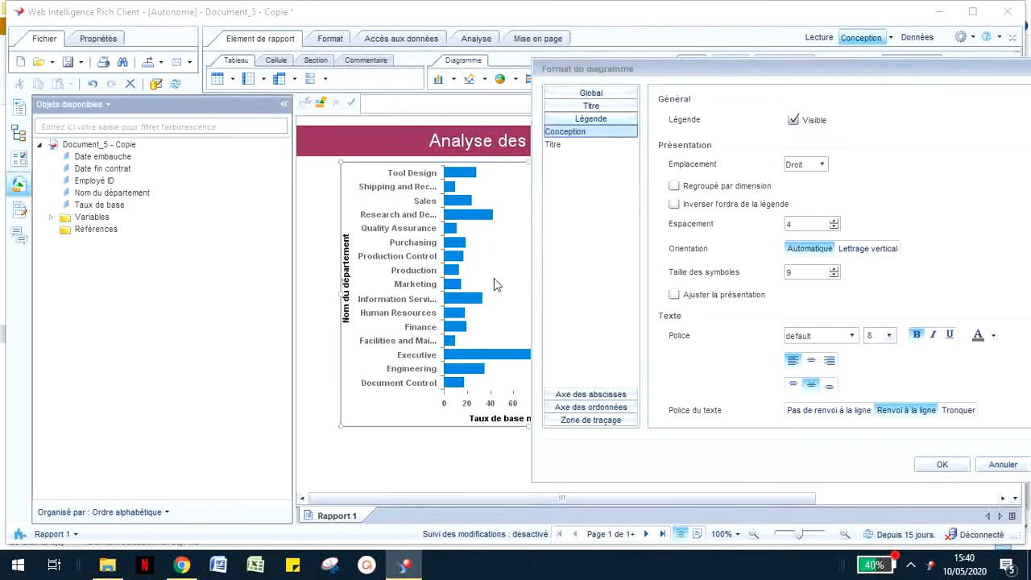
drag(677, 69, 690, 107)
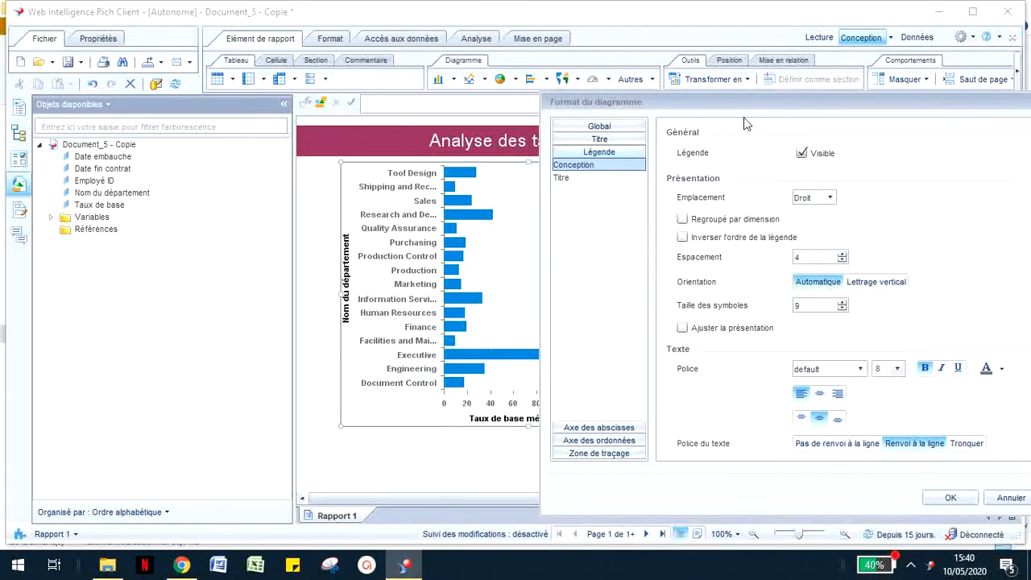
click(805, 154)
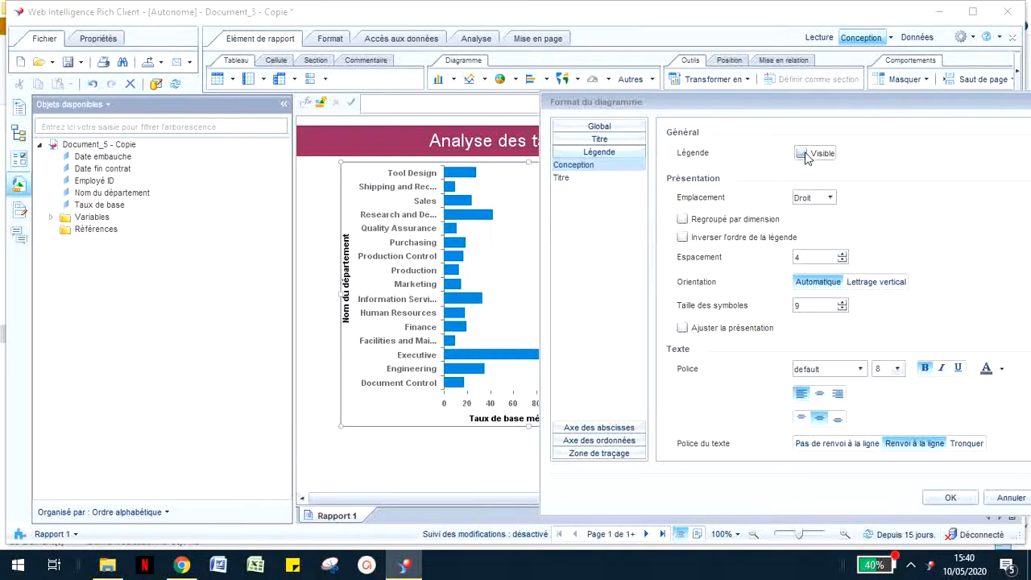
Step: Hide the title of the category axis (Axe des abscisses) and apply the formatting to the chart
click(596, 427)
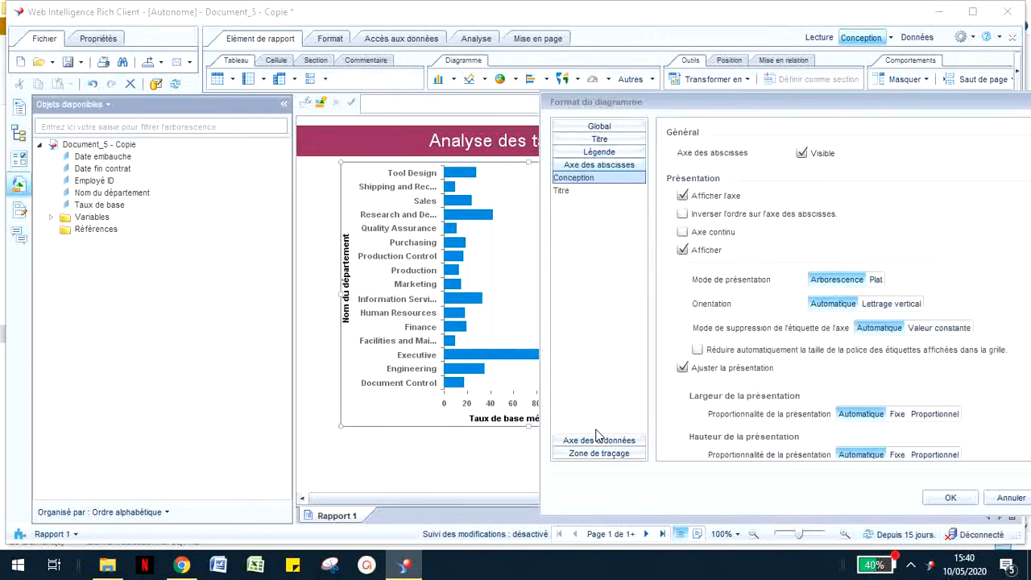
click(606, 188)
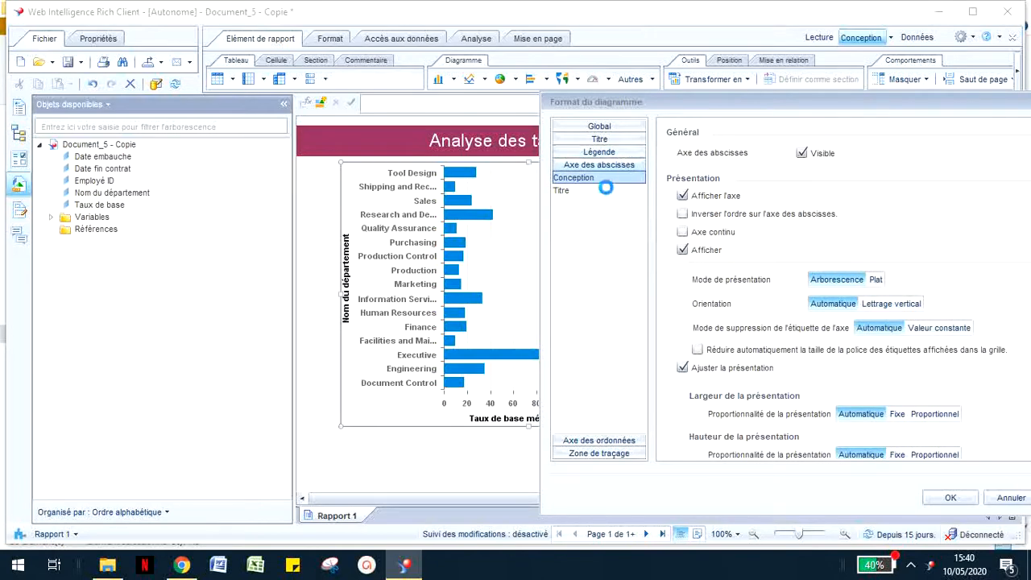
click(801, 153)
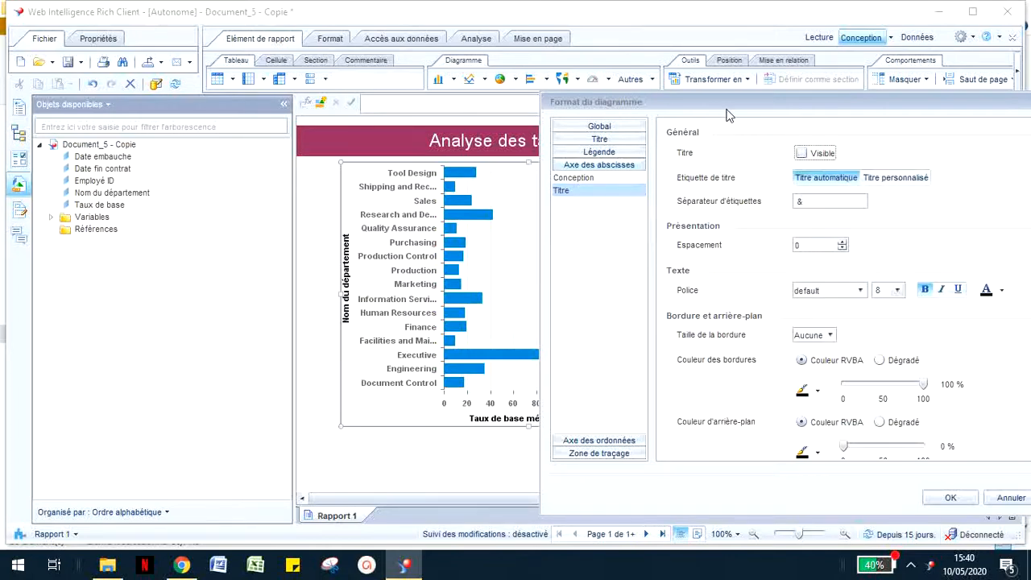
drag(728, 110, 798, 122)
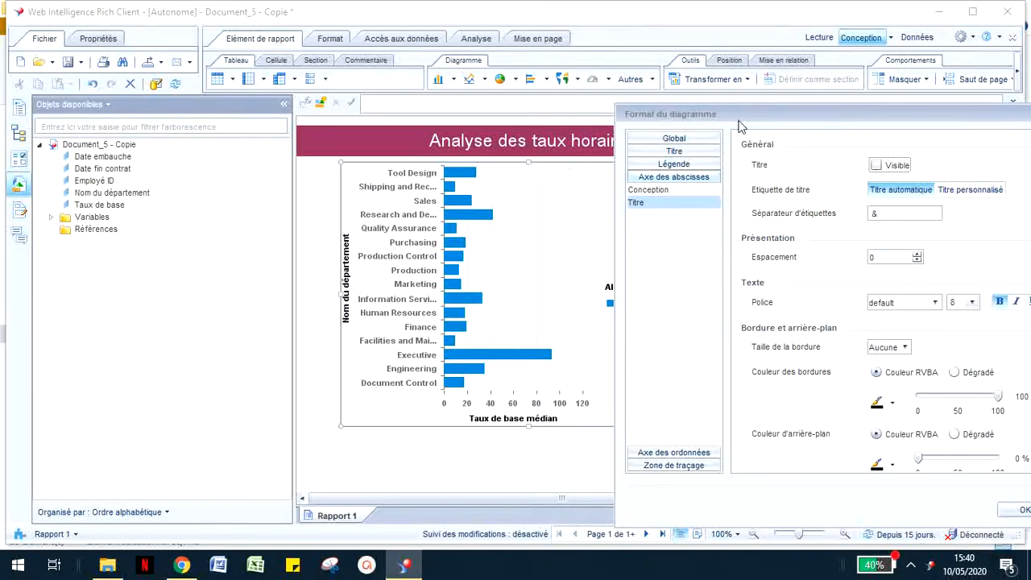
drag(737, 113, 507, 87)
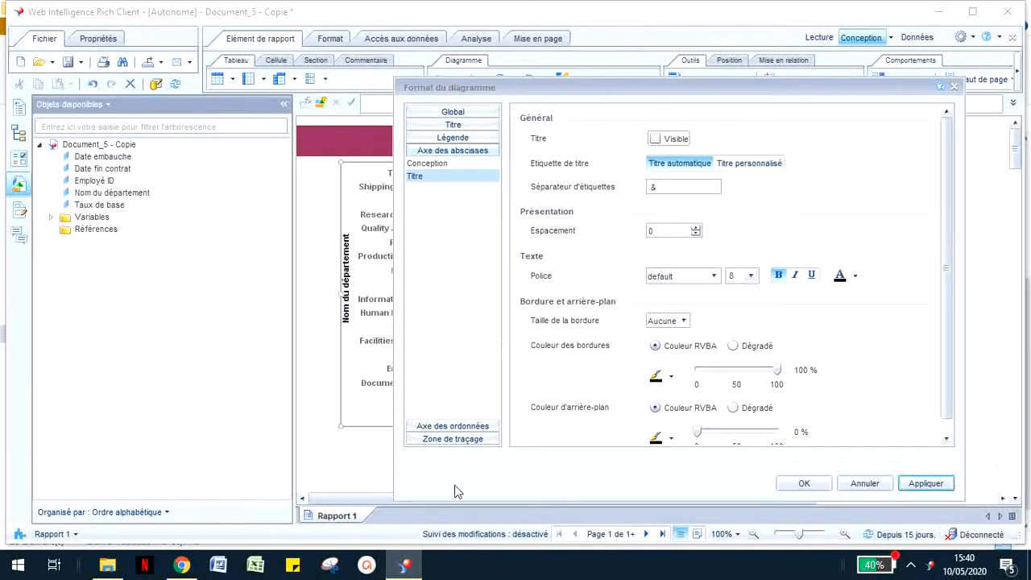
click(791, 487)
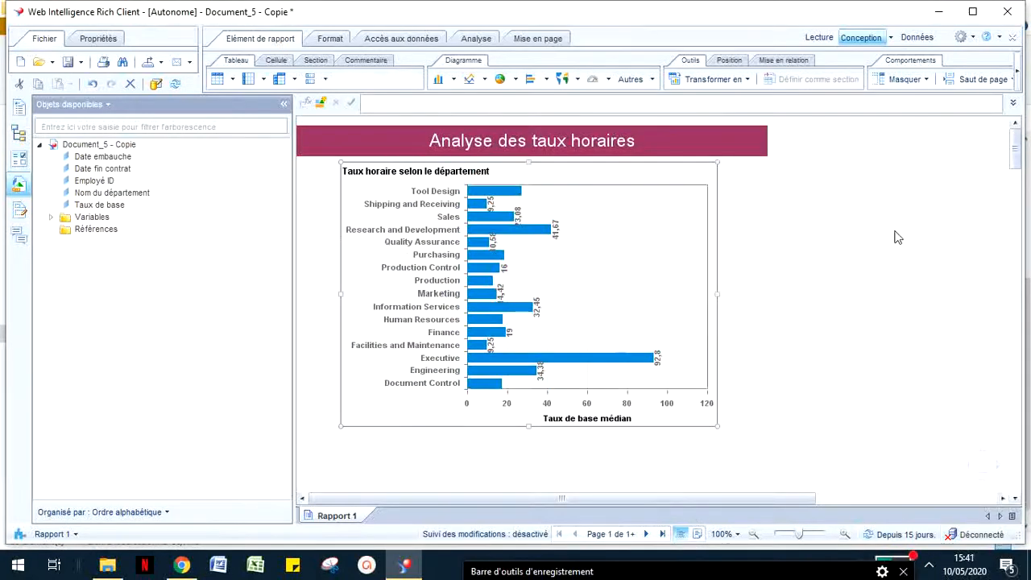
click(874, 413)
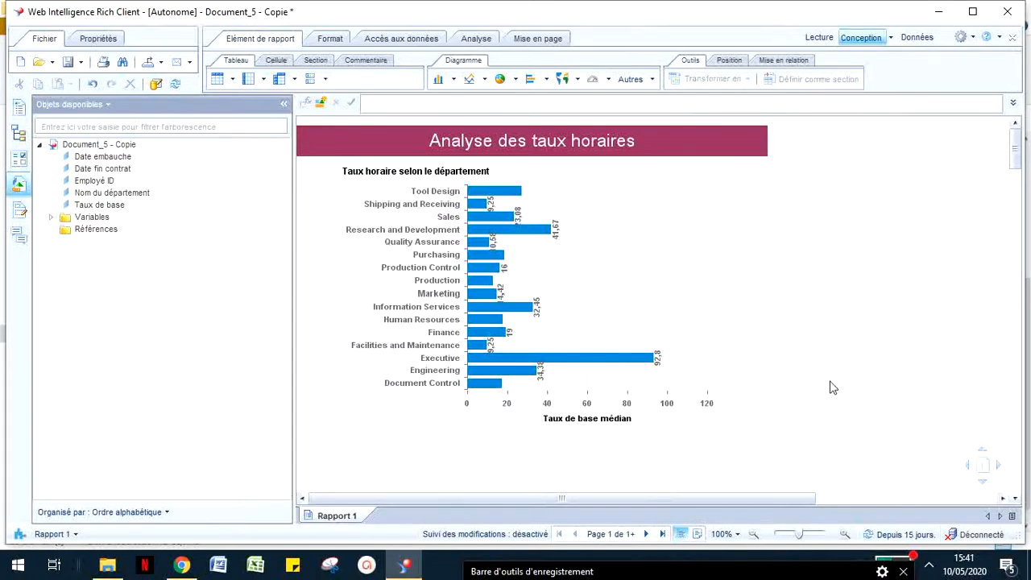
Step: Assign Nom du département to the bar chart's Couleur de la région so the bars are coloured by department
right_click(617, 319)
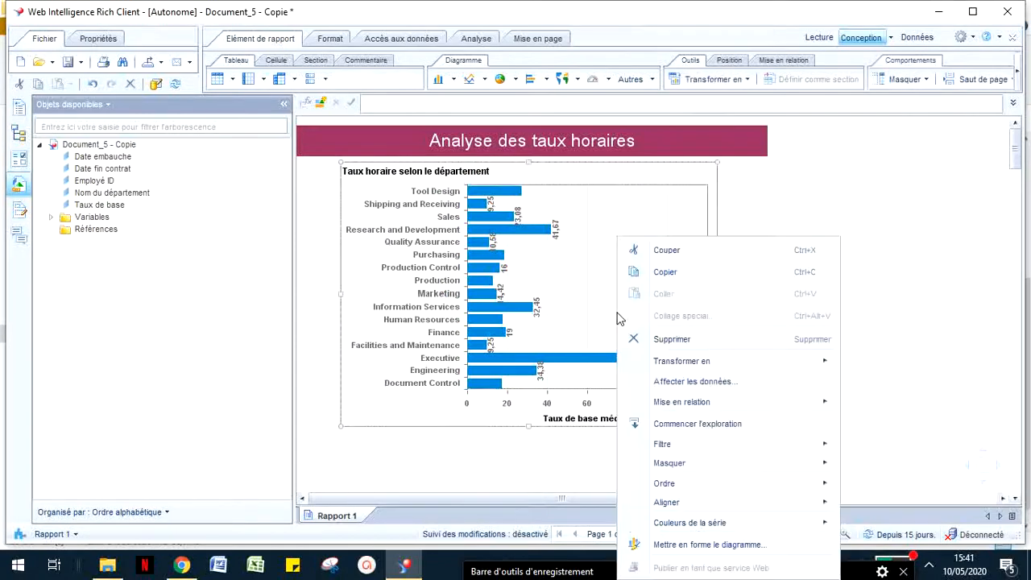
click(723, 388)
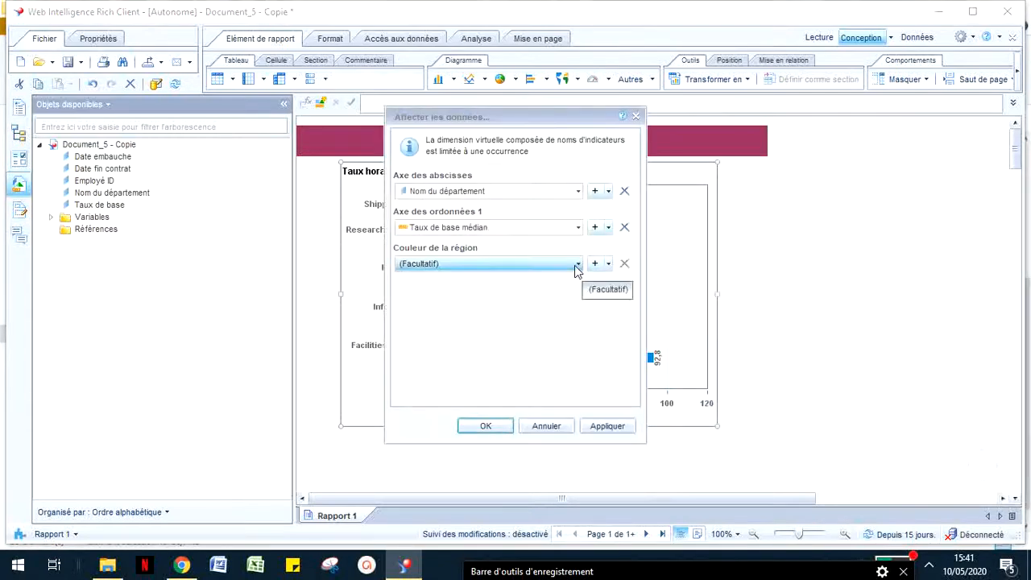
click(577, 266)
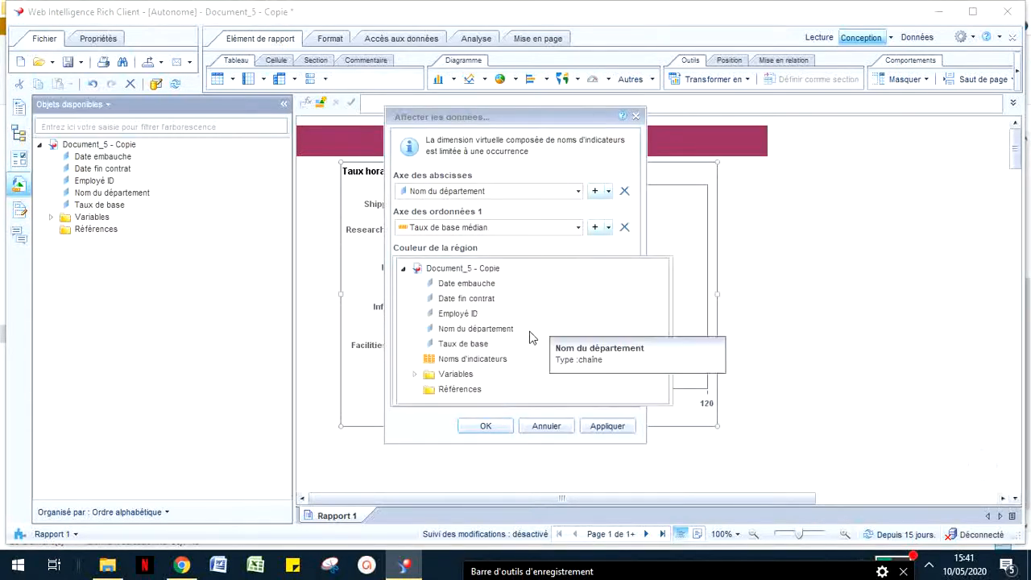
click(492, 327)
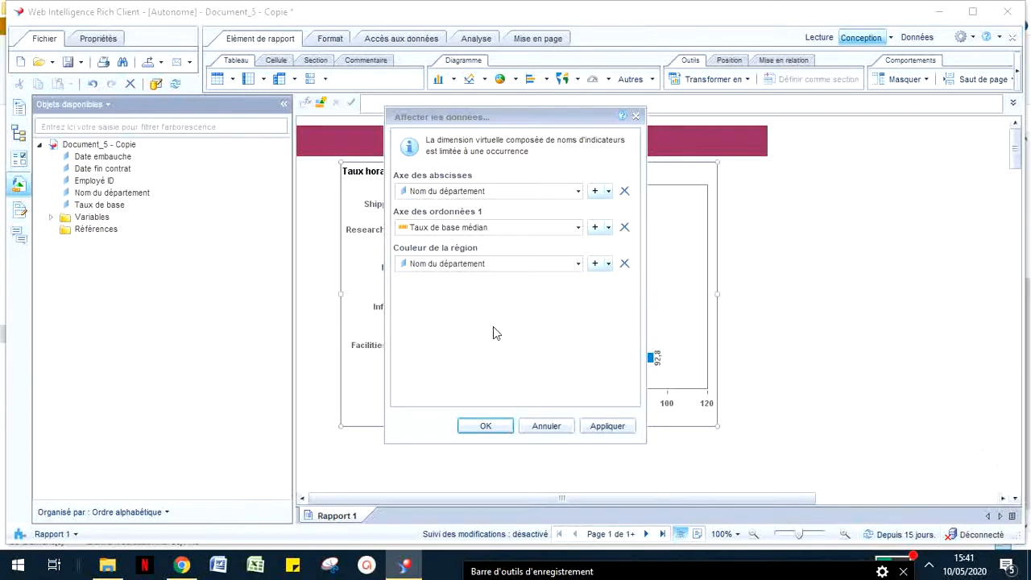
click(486, 427)
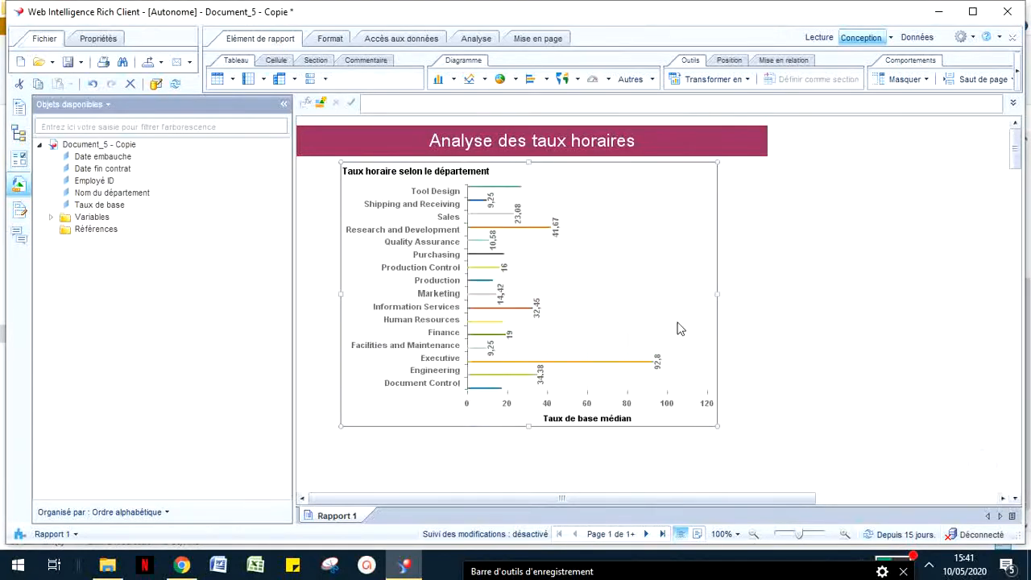
Step: In the chart's formatting settings, set the data label orientation to Horizontal
right_click(639, 294)
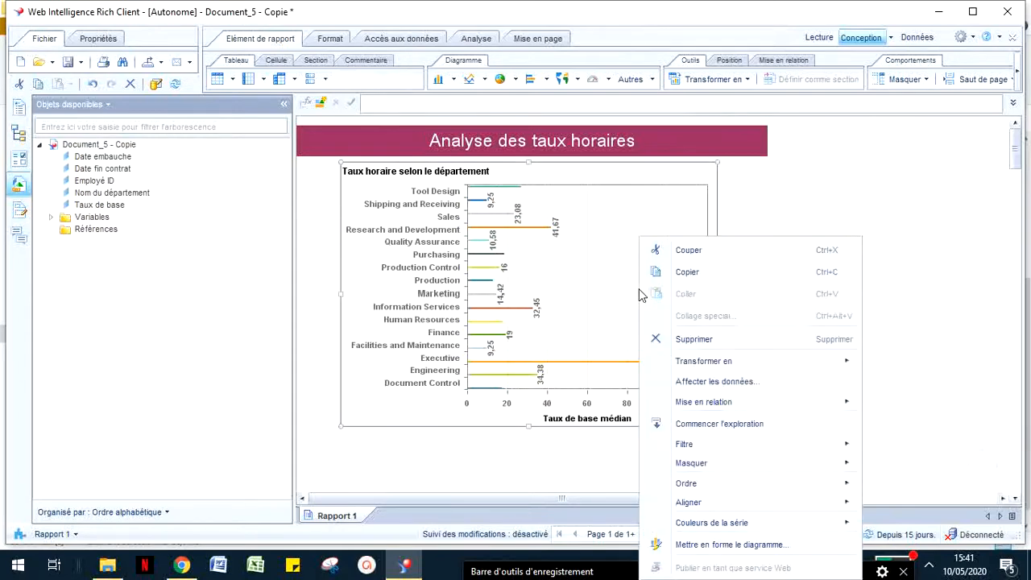
click(697, 545)
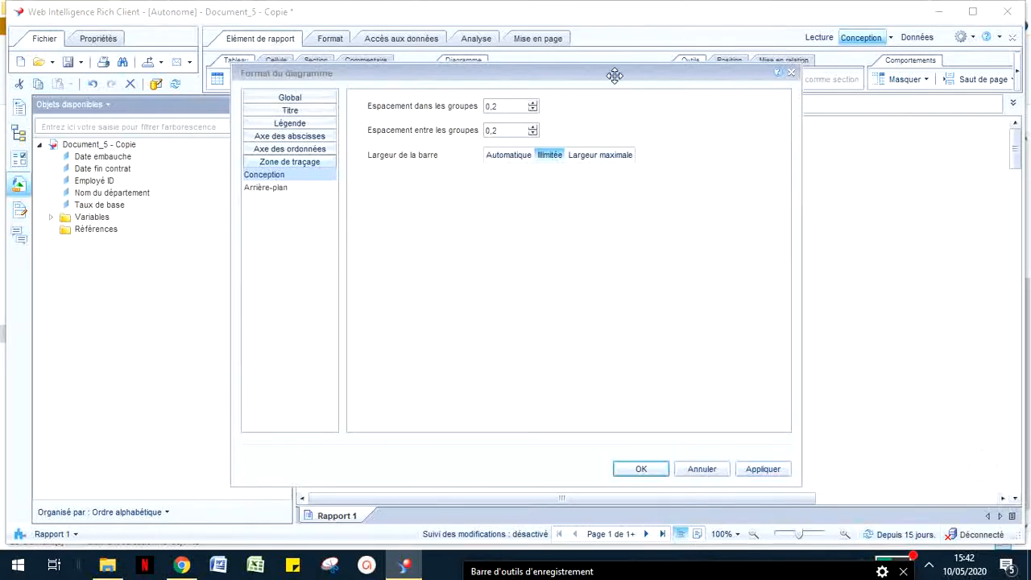
drag(615, 75, 979, 62)
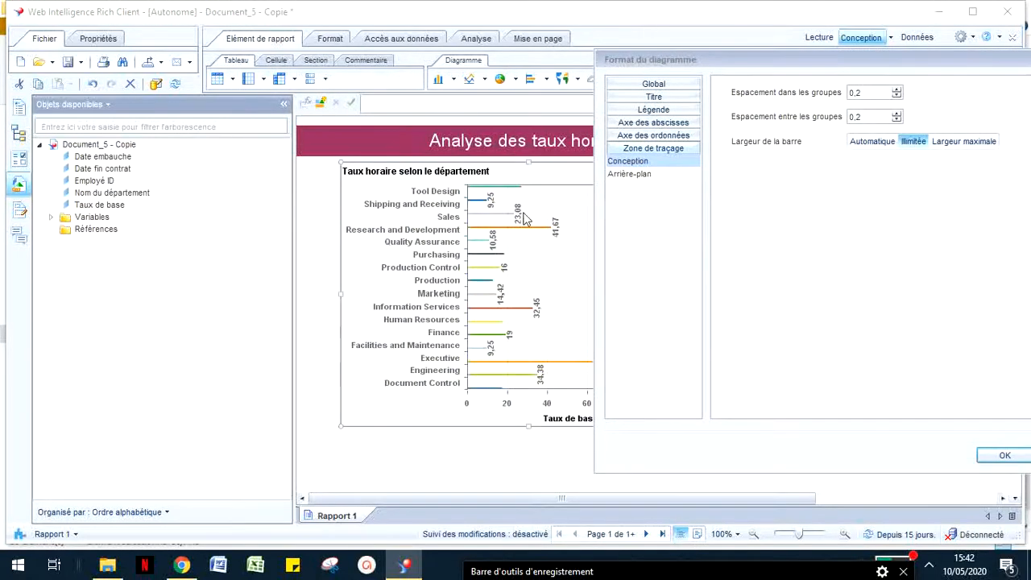
click(660, 85)
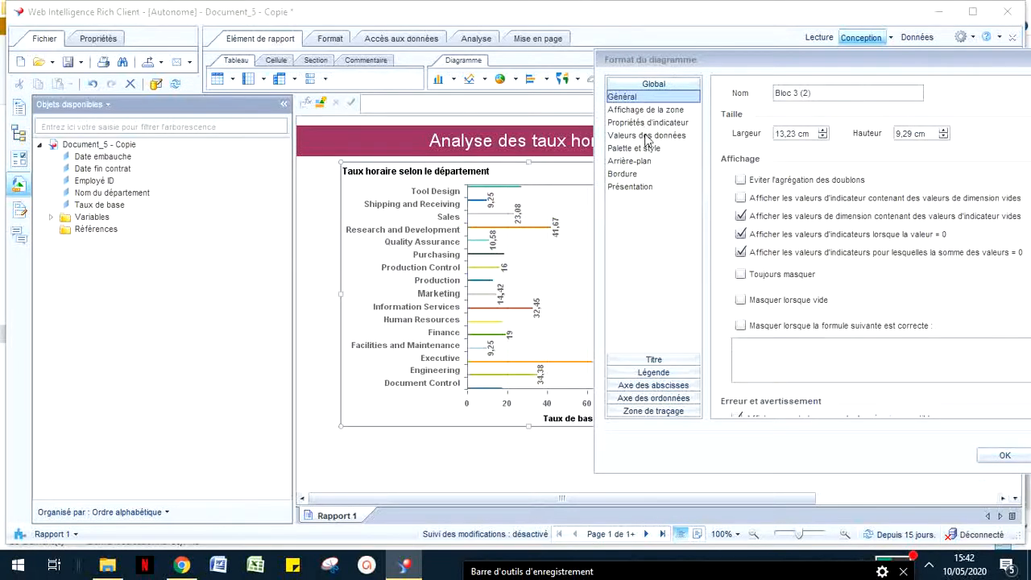
click(690, 137)
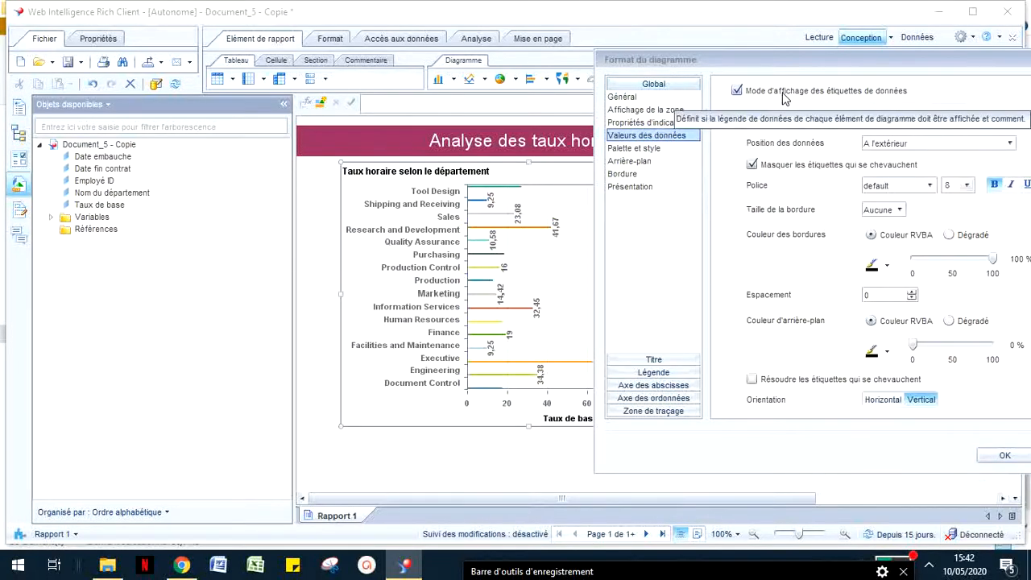
drag(801, 60, 677, 66)
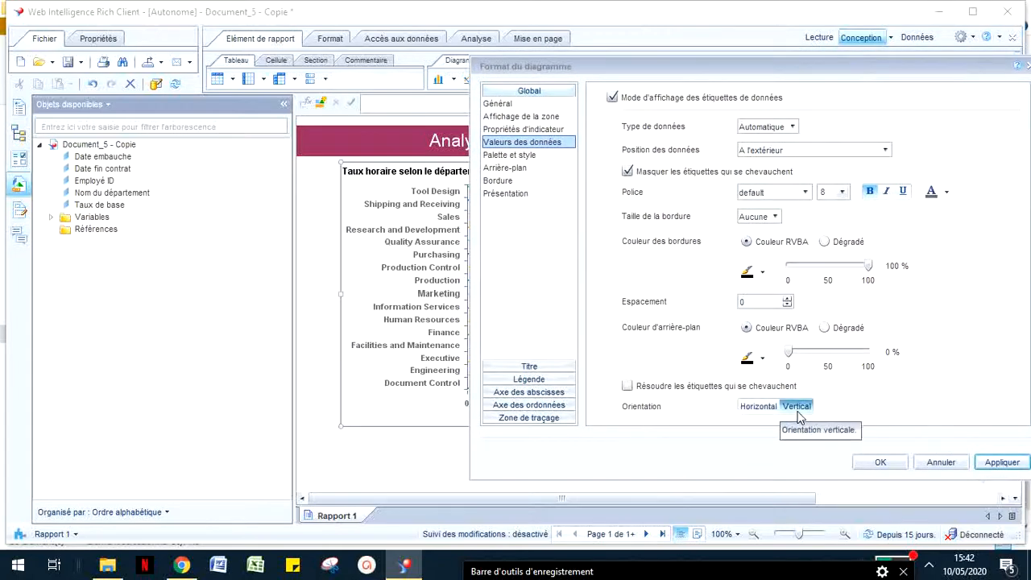
click(769, 407)
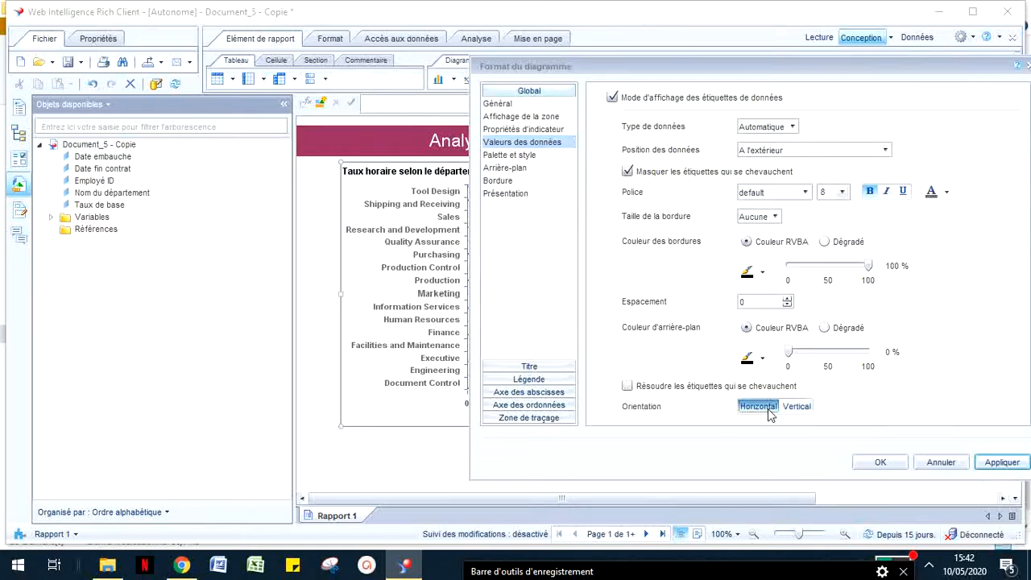
Step: Set the chart's bar width to Largeur maximale with a width of 0,49 cm and confirm the chart formatting
click(530, 418)
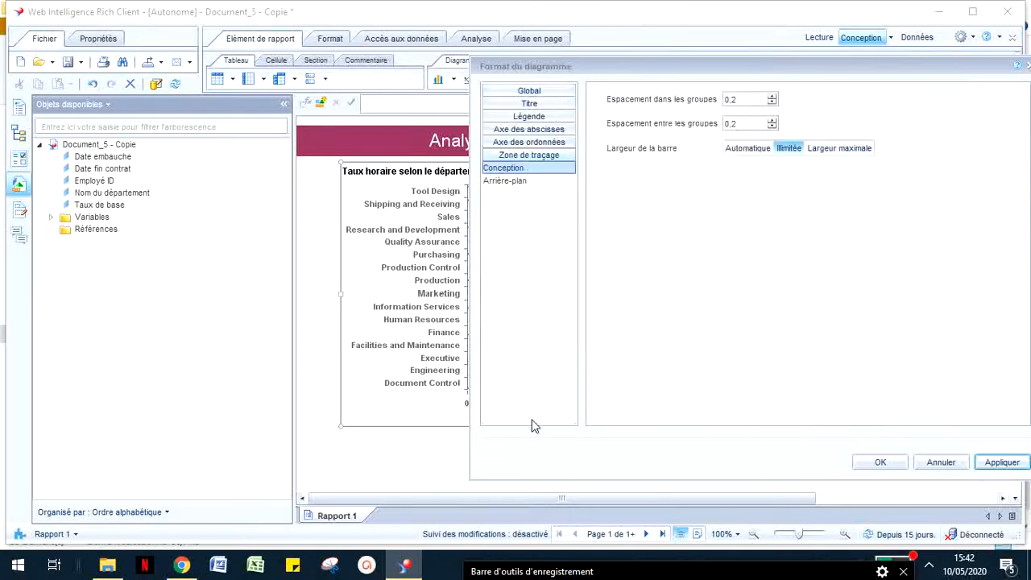
drag(658, 66, 899, 117)
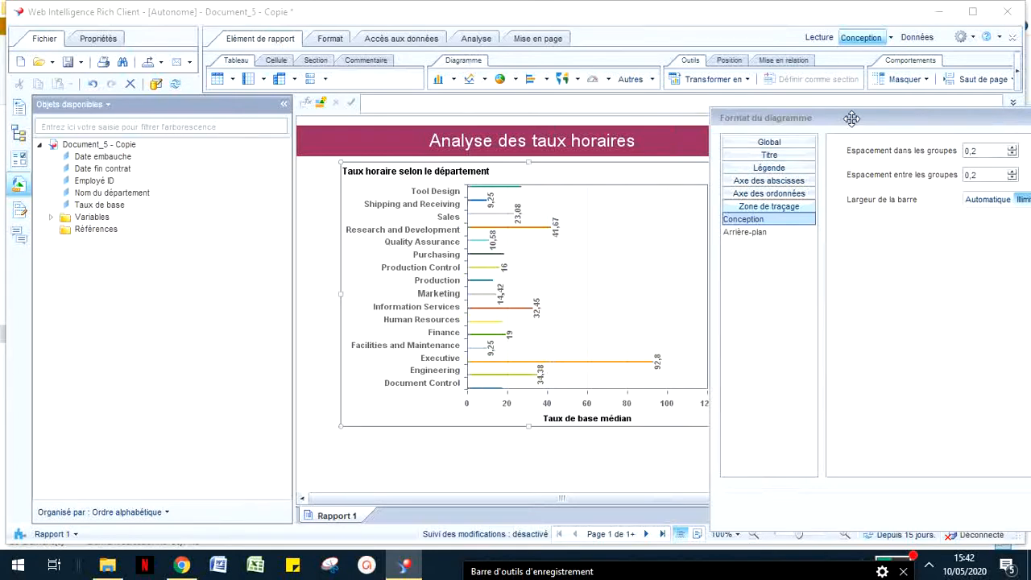
drag(852, 120, 593, 96)
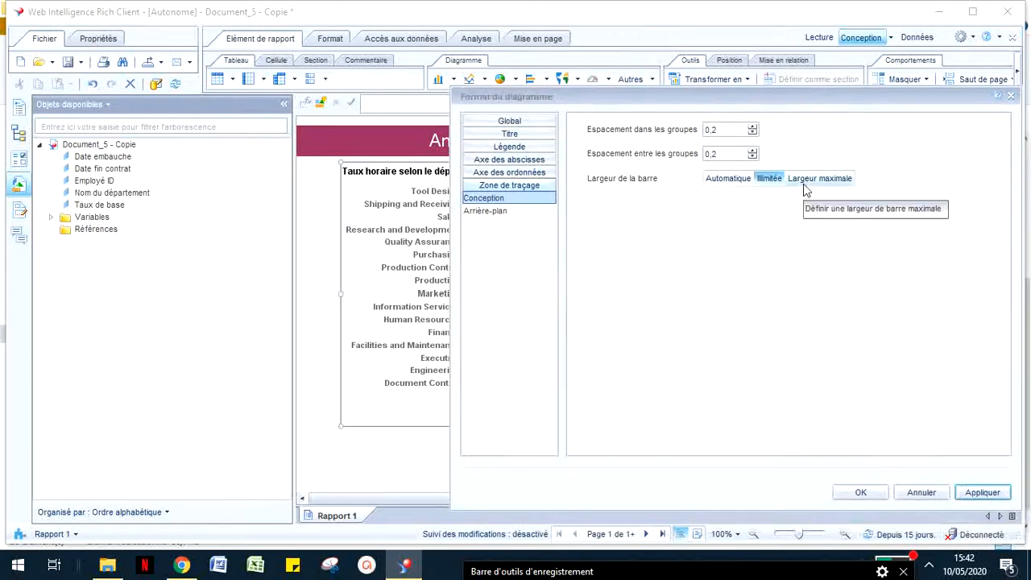
click(722, 179)
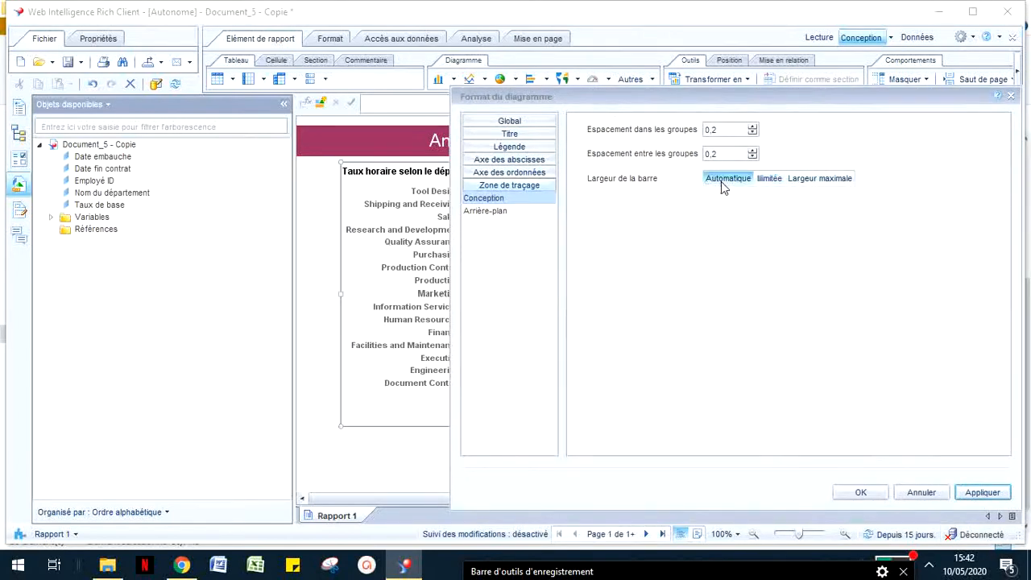
click(822, 178)
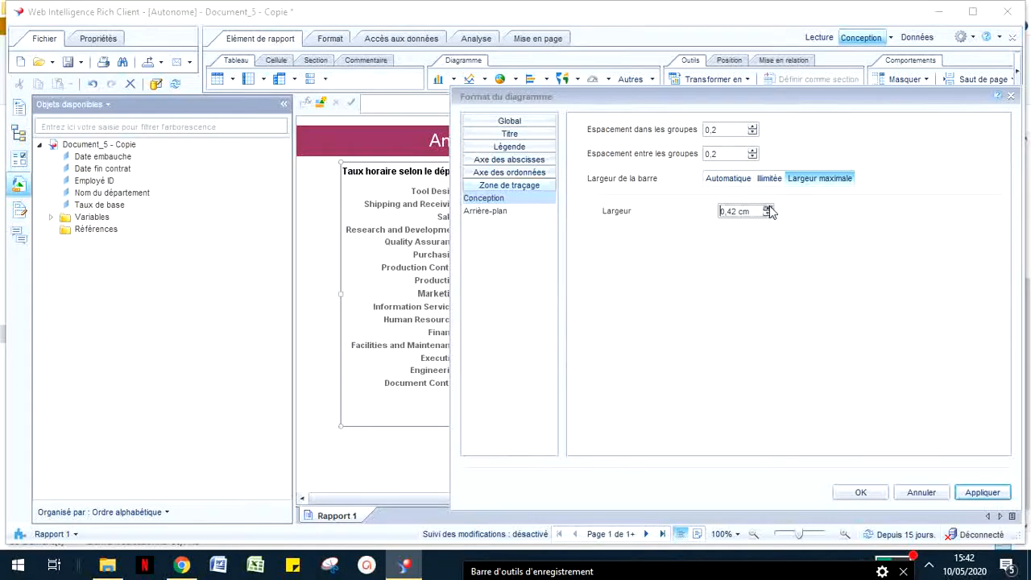
click(767, 208)
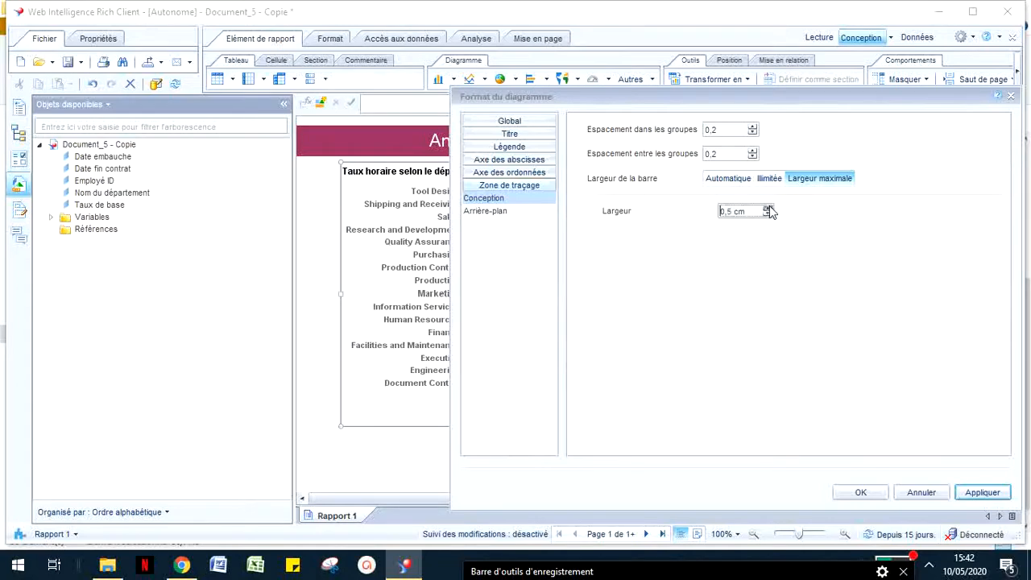
click(860, 493)
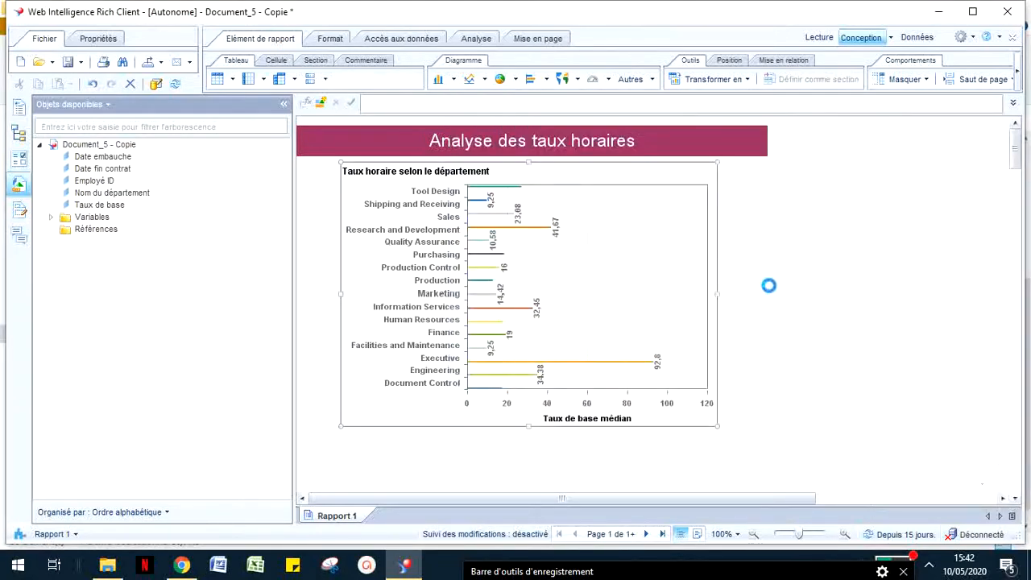
Step: Hide the title of the chart's value axis (Axe des ordonnées) and confirm the formatting
right_click(697, 270)
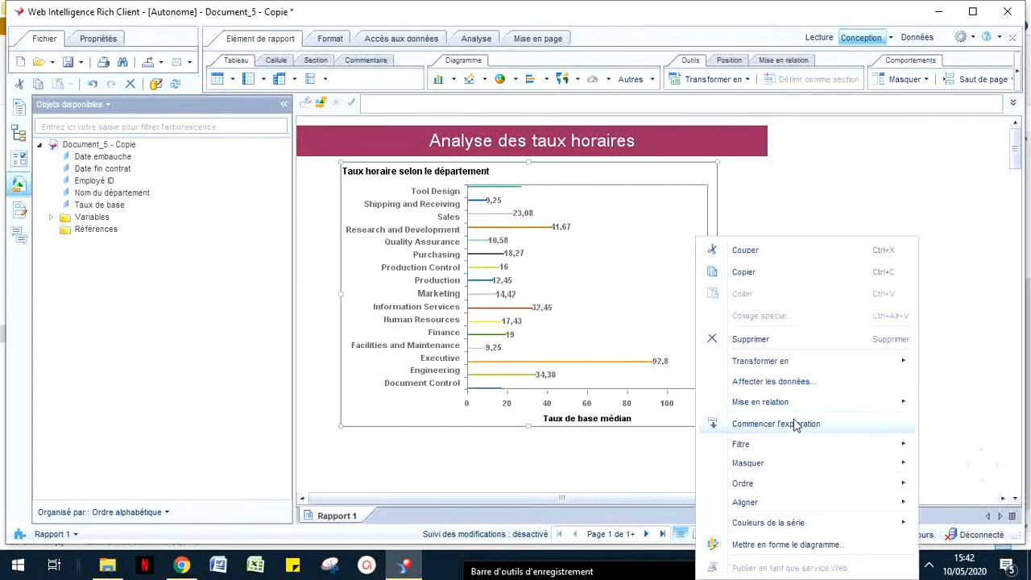
click(809, 552)
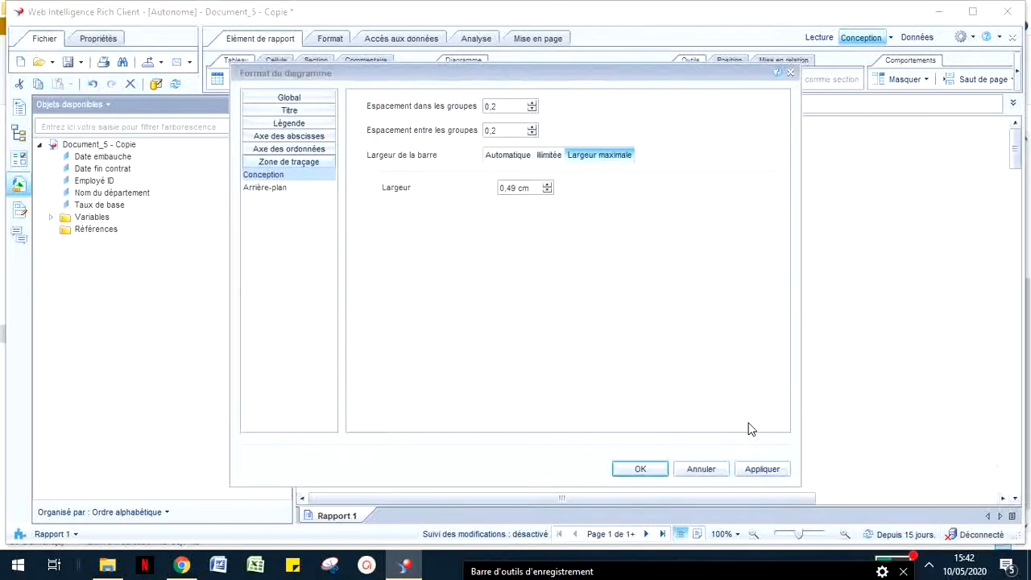
click(279, 138)
click(264, 163)
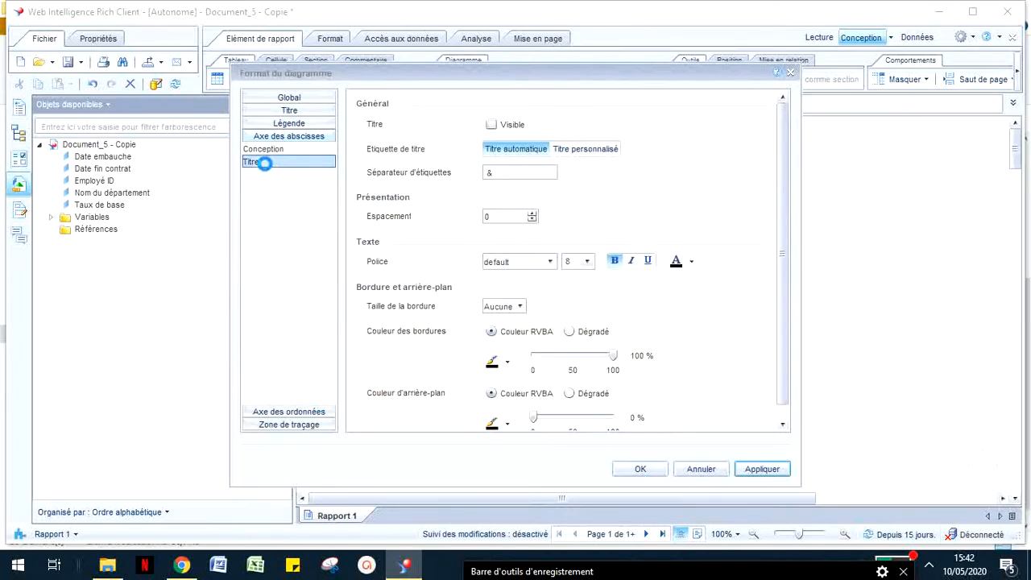
click(299, 413)
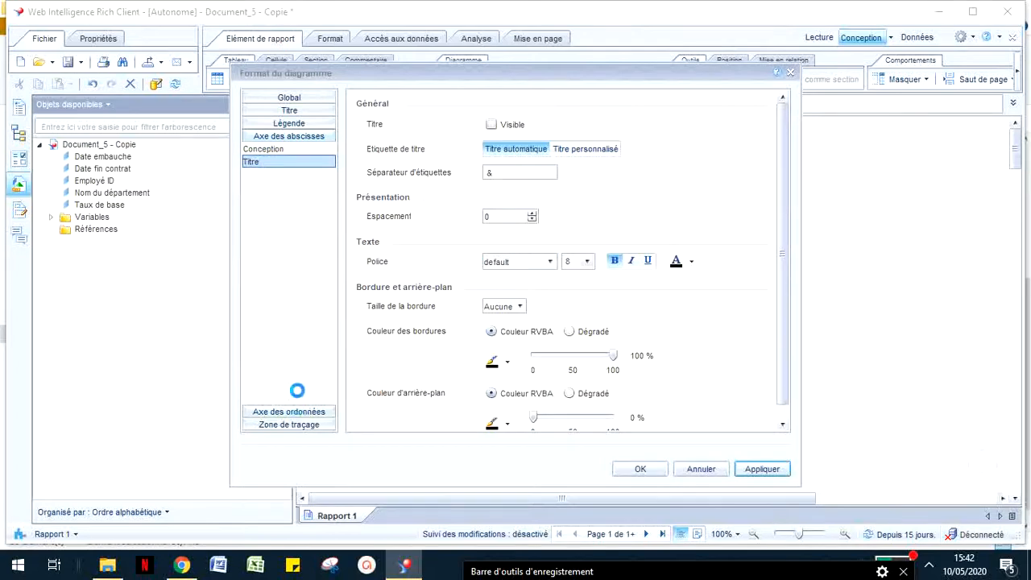
click(269, 176)
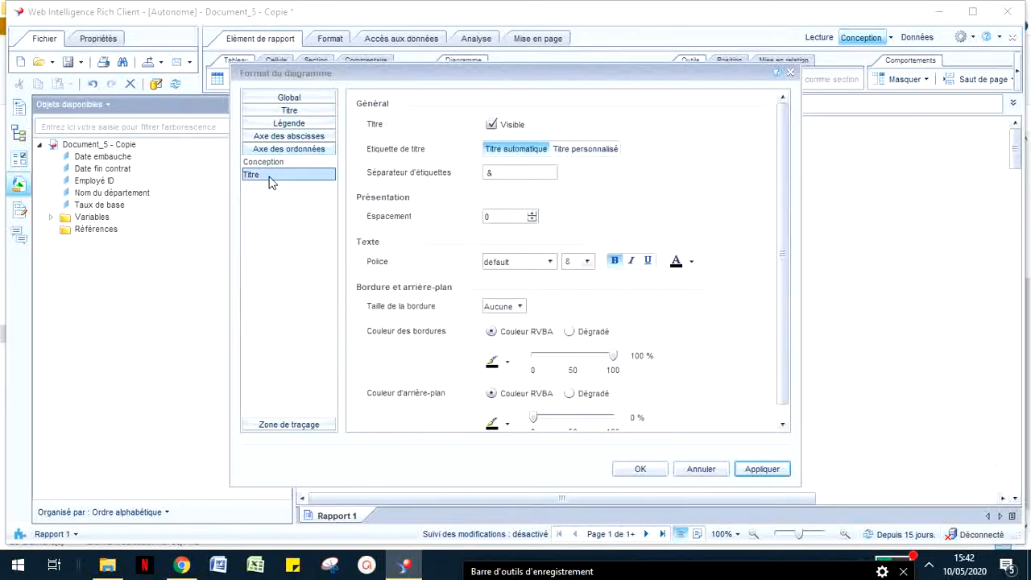
click(508, 127)
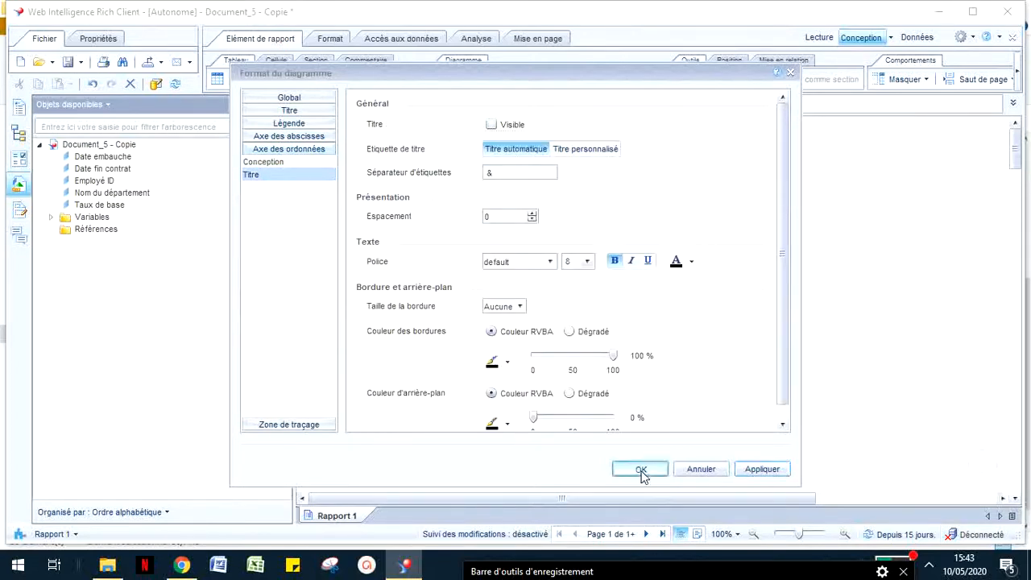
click(643, 471)
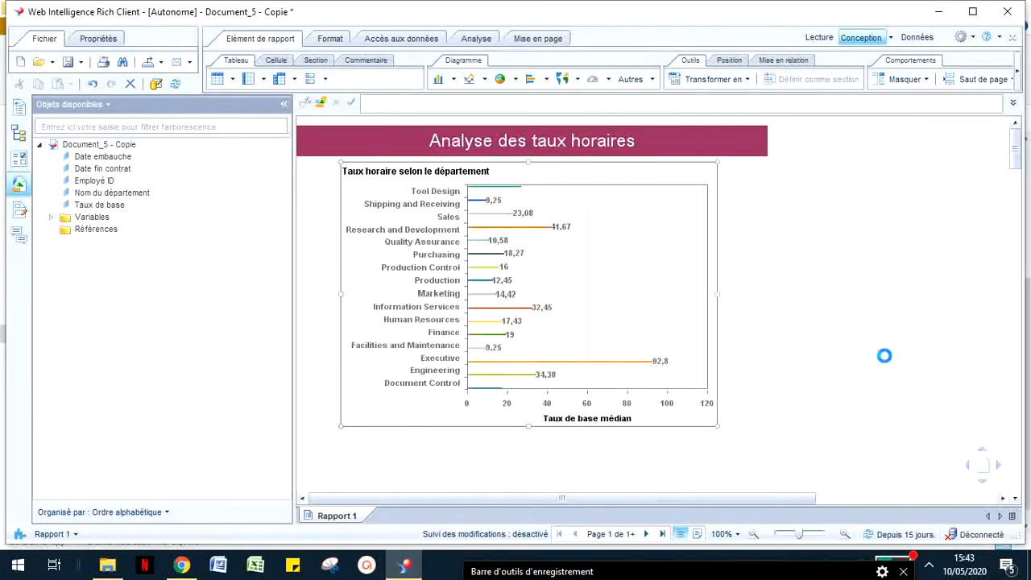